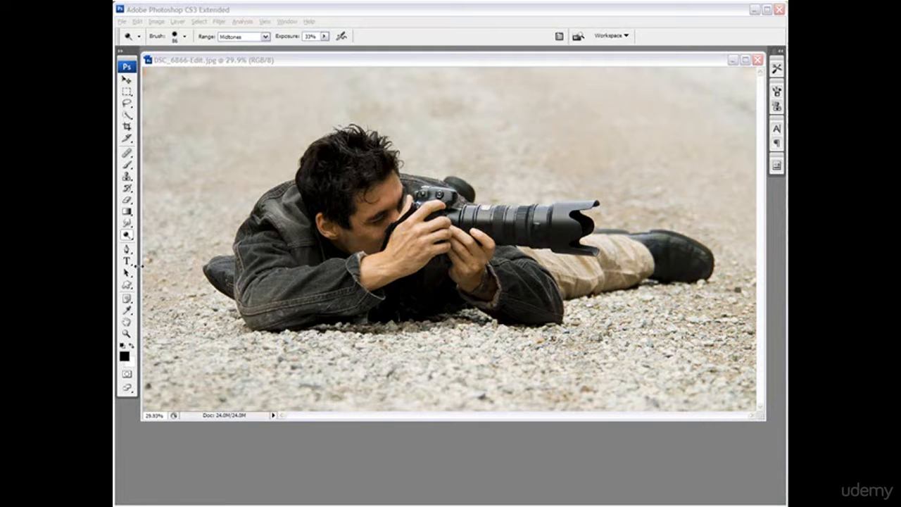
pyautogui.click(128, 237)
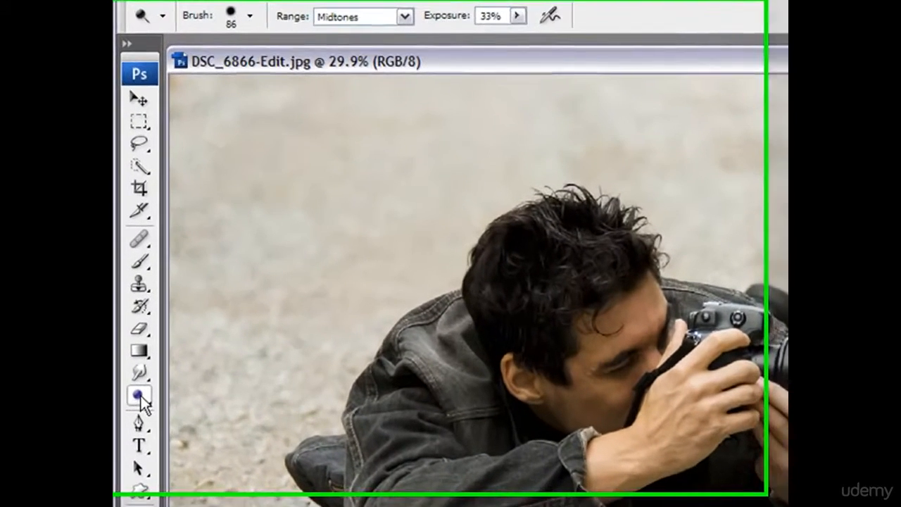
pyautogui.click(128, 236)
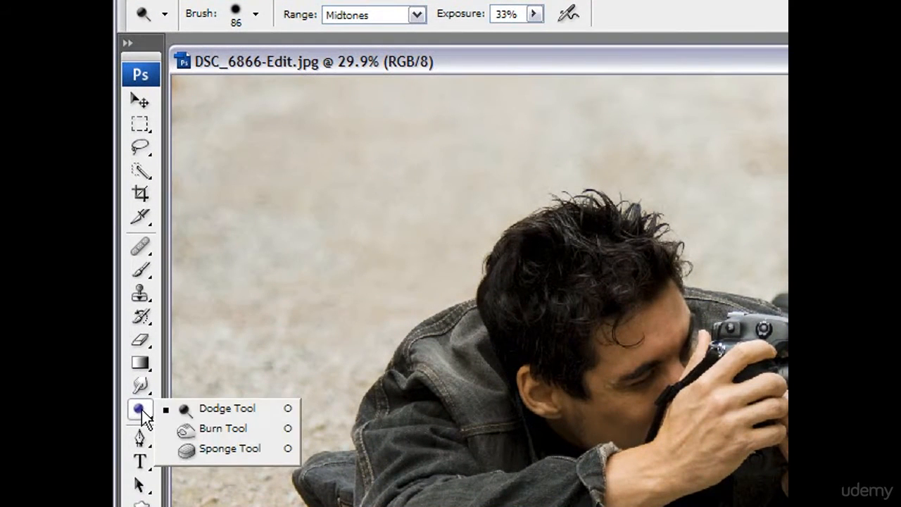
pyautogui.click(234, 411)
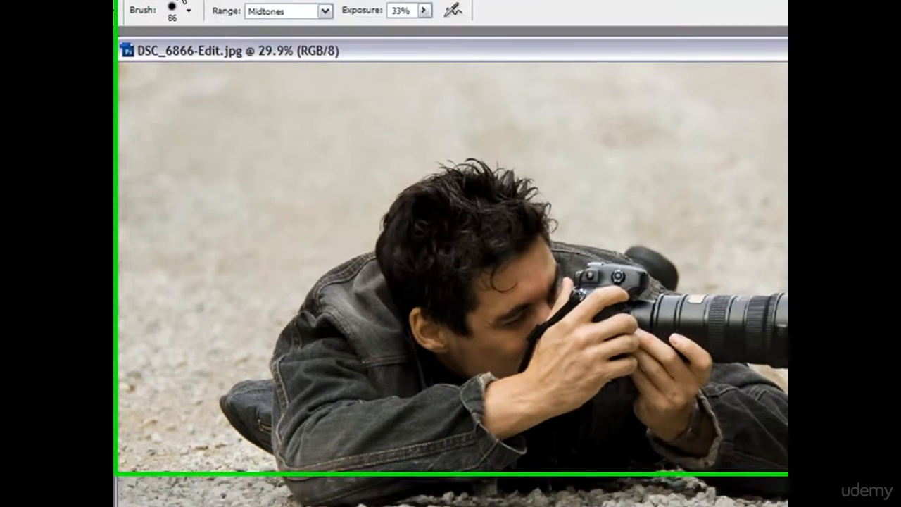
pyautogui.click(170, 34)
pyautogui.moveTo(177, 59)
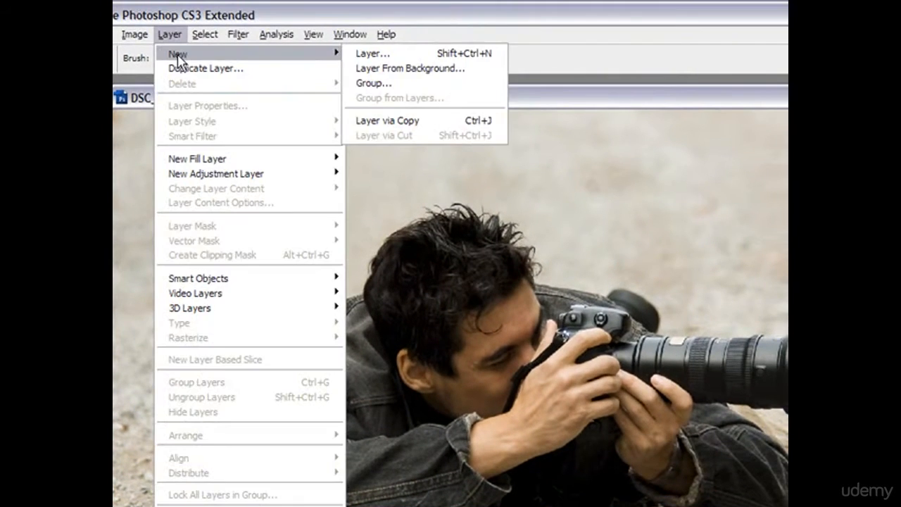
pyautogui.click(373, 53)
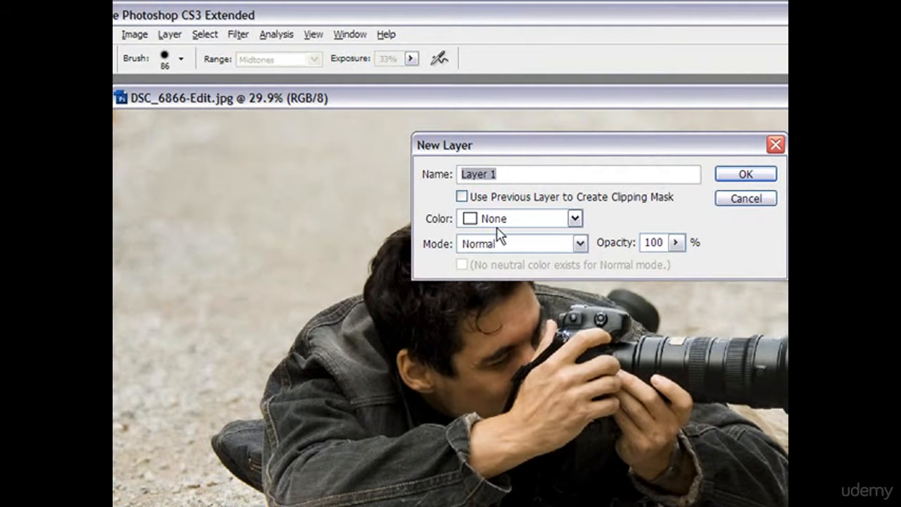
pyautogui.click(733, 201)
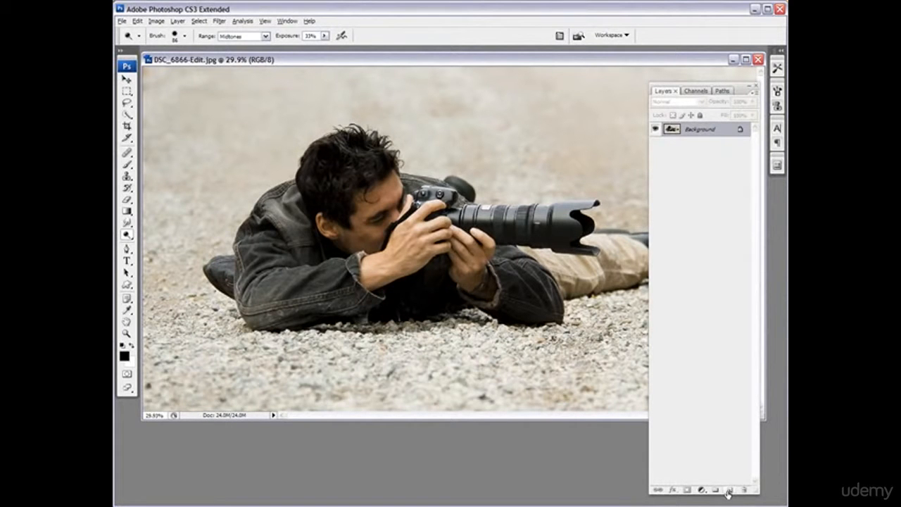
# - Create a layer named "dodge and burn" in Soft Light mode, filled with the neutral color (50% gray)
pyautogui.keyDown('alt'); pyautogui.click(728, 491); pyautogui.keyUp('alt')
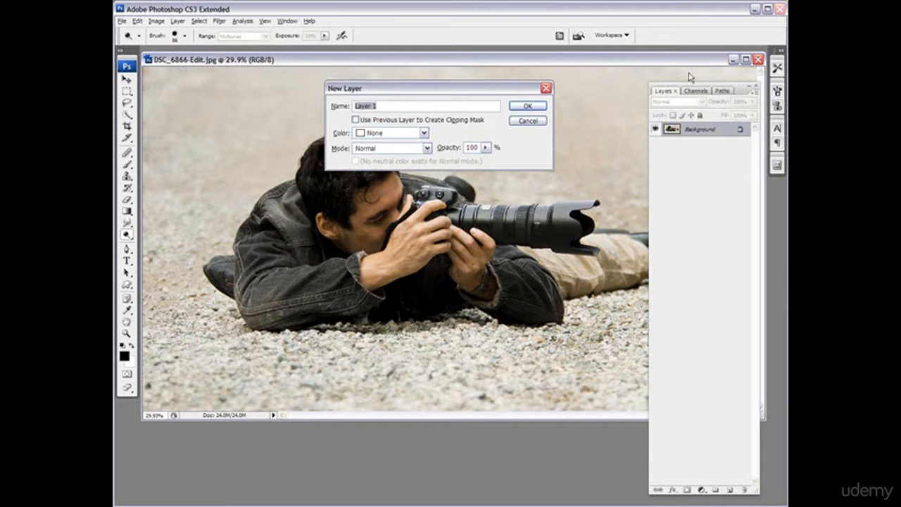
pyautogui.moveTo(694, 90); pyautogui.dragTo(729, 88)
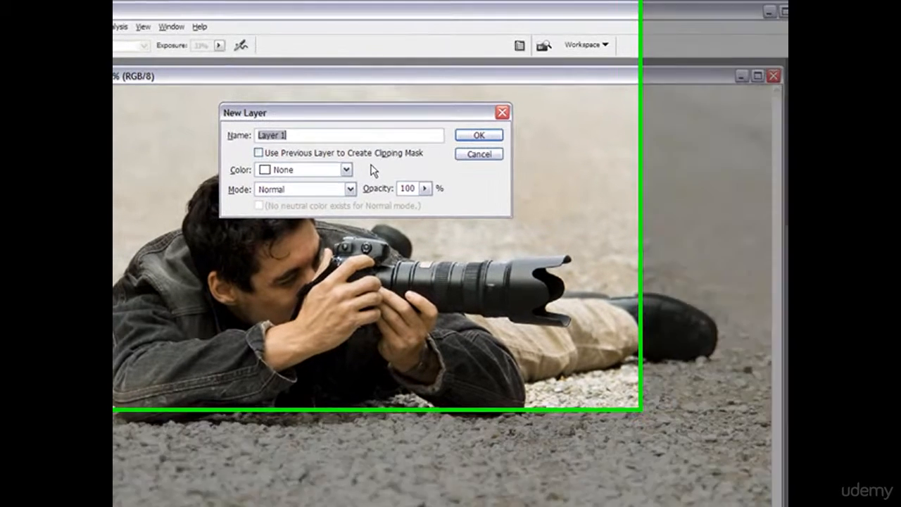
pyautogui.write('dodge and')
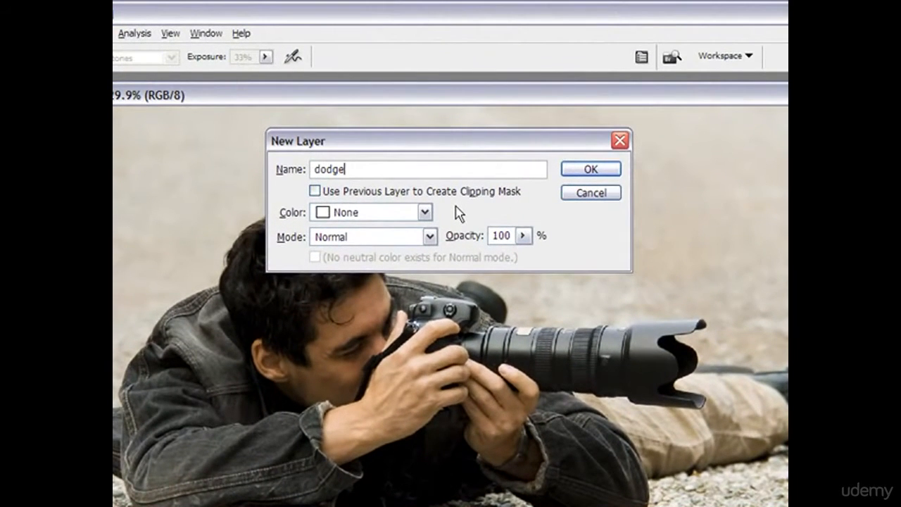
pyautogui.write(' burn')
pyautogui.click(429, 237)
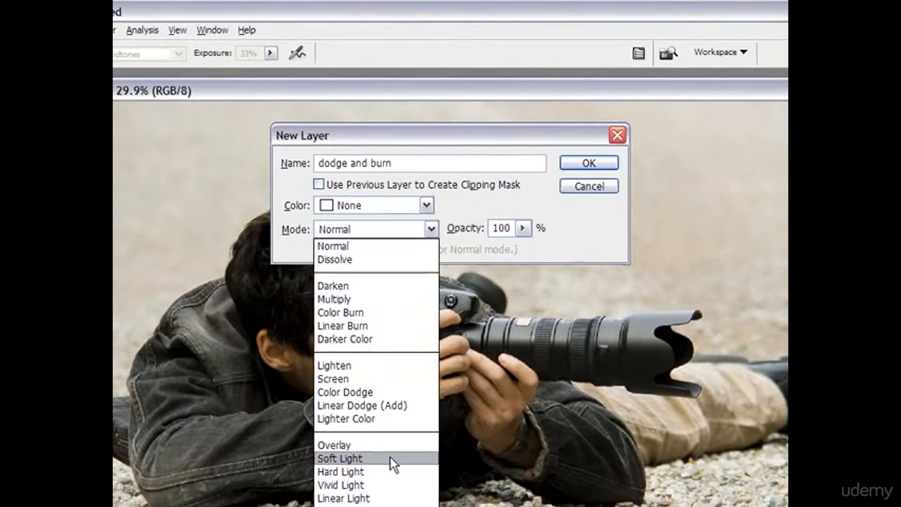
pyautogui.click(387, 471)
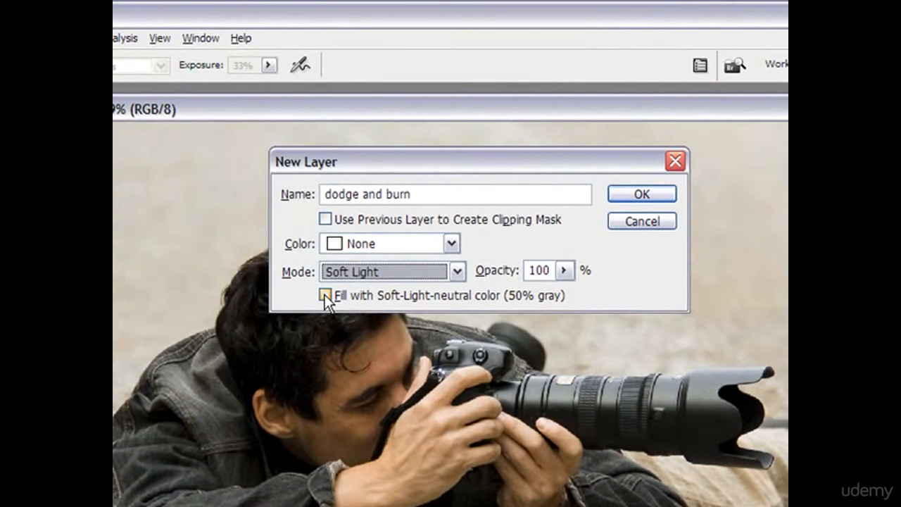
pyautogui.click(324, 294)
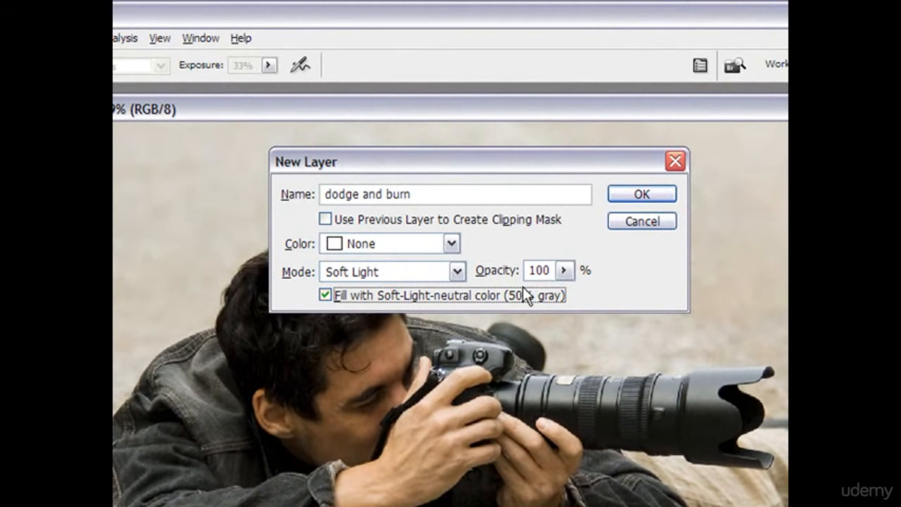
pyautogui.click(642, 194)
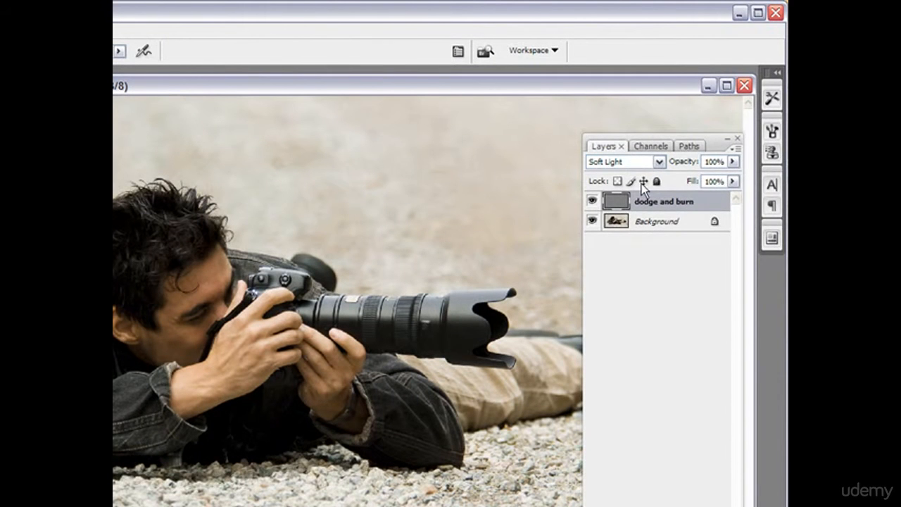
pyautogui.moveTo(639, 136); pyautogui.dragTo(855, 135)
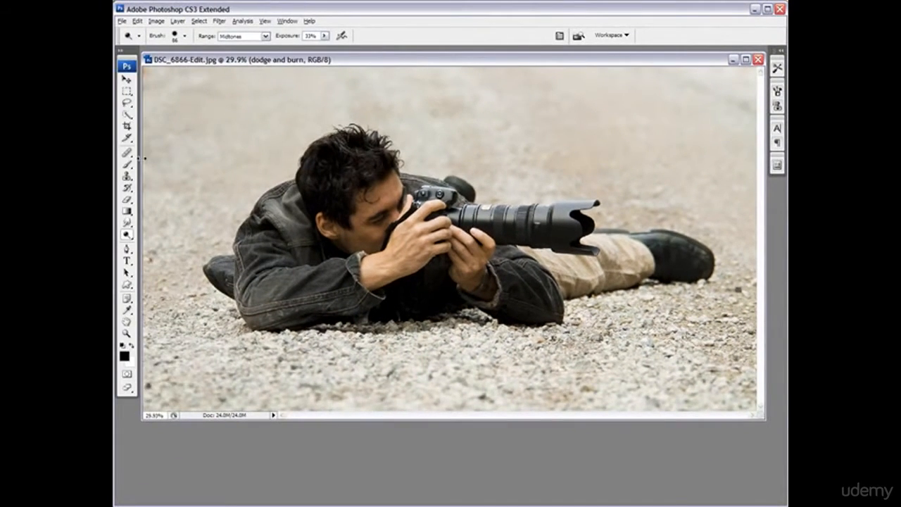
# - Set up the Brush tool with the default foreground and background colors and a soft tip of 473 px
pyautogui.click(129, 166)
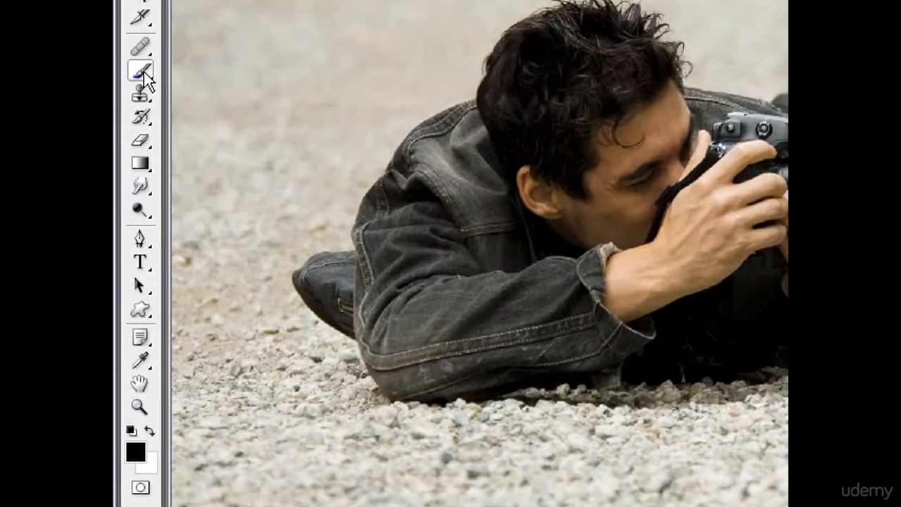
pyautogui.click(133, 432)
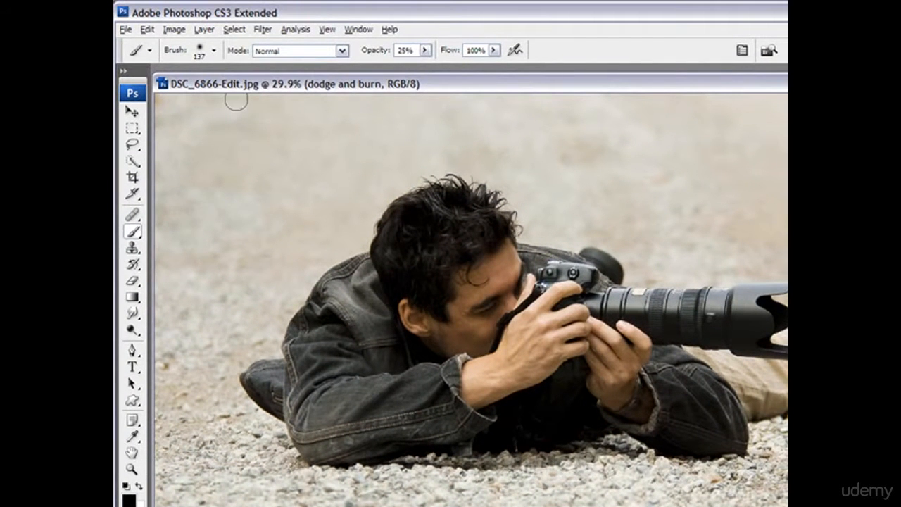
pyautogui.click(214, 50)
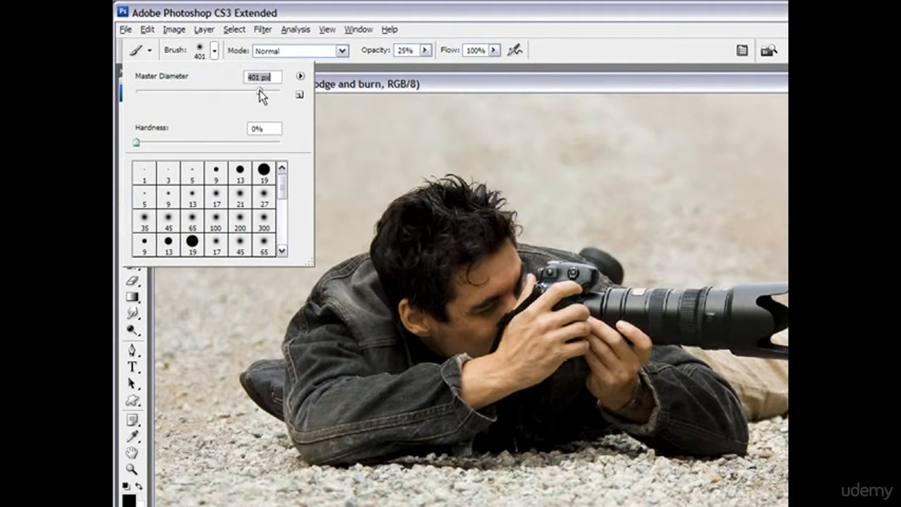
pyautogui.moveTo(259, 90); pyautogui.dragTo(265, 89)
pyautogui.click(362, 10)
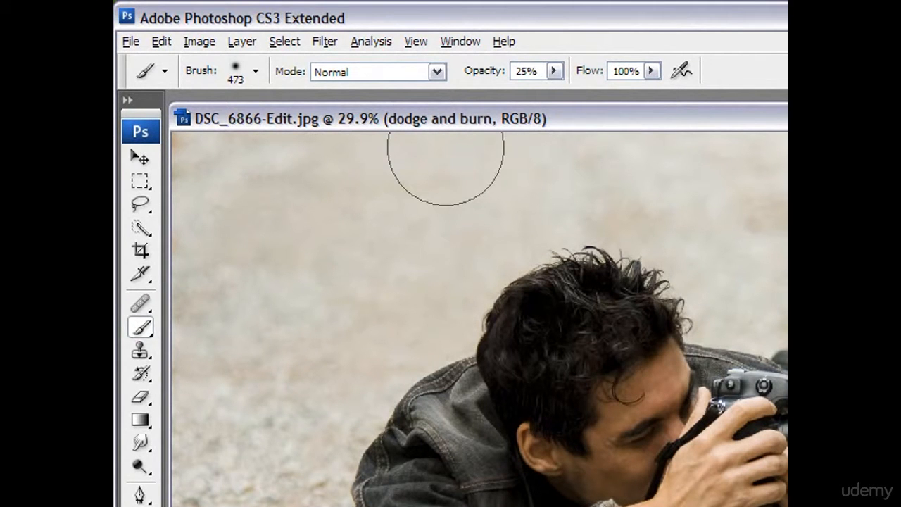
# - Darken the gravel around the photographer by painting black at 100% opacity on the dodge and burn layer
pyautogui.click(554, 71)
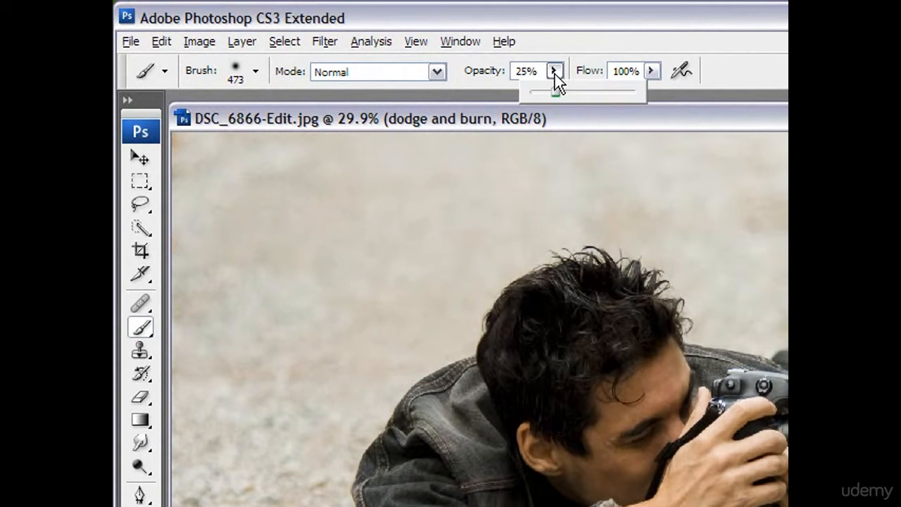
pyautogui.moveTo(557, 92); pyautogui.dragTo(630, 92)
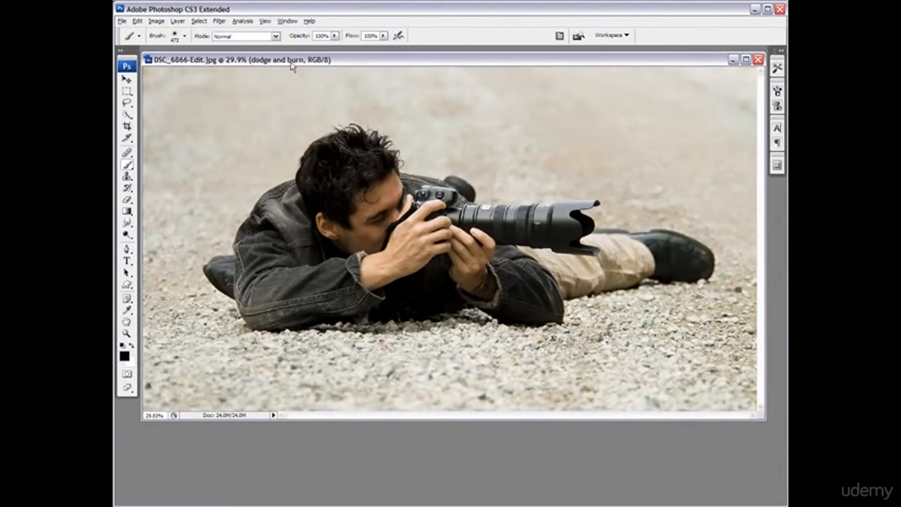
pyautogui.moveTo(179, 92)
pyautogui.mouseDown()
pyautogui.moveTo(150, 83)
pyautogui.moveTo(140, 109)
pyautogui.moveTo(232, 76)
pyautogui.moveTo(243, 88)
pyautogui.moveTo(149, 169)
pyautogui.moveTo(323, 92)
pyautogui.moveTo(314, 100)
pyautogui.moveTo(517, 98)
pyautogui.moveTo(647, 84)
pyautogui.moveTo(552, 81)
pyautogui.moveTo(759, 105)
pyautogui.moveTo(520, 102)
pyautogui.moveTo(556, 121)
pyautogui.moveTo(497, 142)
pyautogui.moveTo(646, 176)
pyautogui.moveTo(753, 127)
pyautogui.moveTo(726, 103)
pyautogui.moveTo(720, 172)
pyautogui.moveTo(732, 211)
pyautogui.moveTo(717, 356)
pyautogui.moveTo(605, 400)
pyautogui.moveTo(594, 379)
pyautogui.moveTo(460, 411)
pyautogui.moveTo(565, 404)
pyautogui.moveTo(436, 410)
pyautogui.moveTo(429, 380)
pyautogui.moveTo(259, 376)
pyautogui.moveTo(158, 232)
pyautogui.moveTo(186, 361)
pyautogui.moveTo(250, 161)
pyautogui.moveTo(329, 113)
pyautogui.moveTo(226, 222)
pyautogui.moveTo(377, 390)
pyautogui.moveTo(169, 232)
pyautogui.moveTo(188, 91)
pyautogui.moveTo(176, 119)
pyautogui.mouseUp()
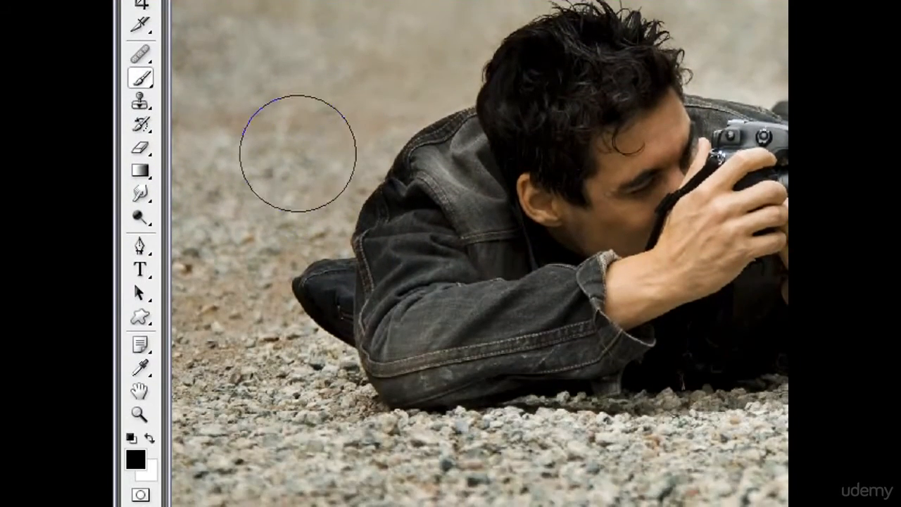
# - Switch the brush to white at 15% opacity with a soft tip of 77 px
pyautogui.click(152, 440)
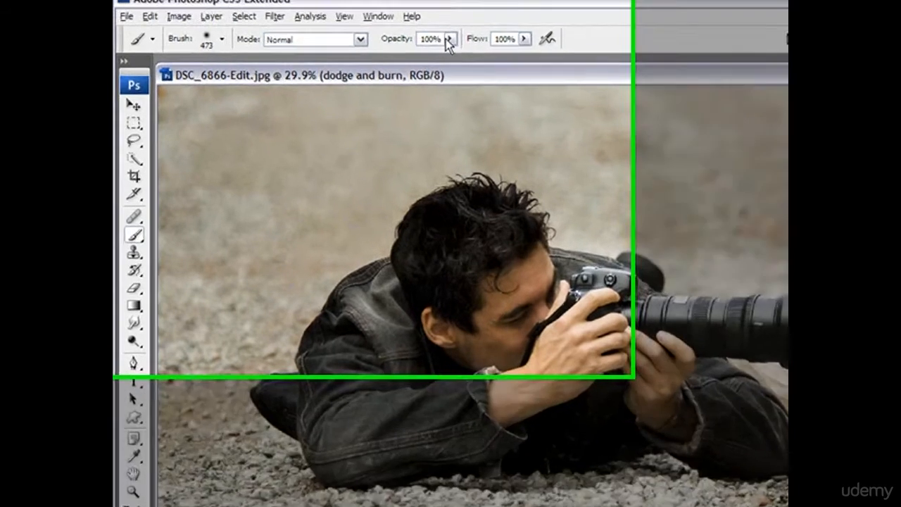
pyautogui.click(449, 39)
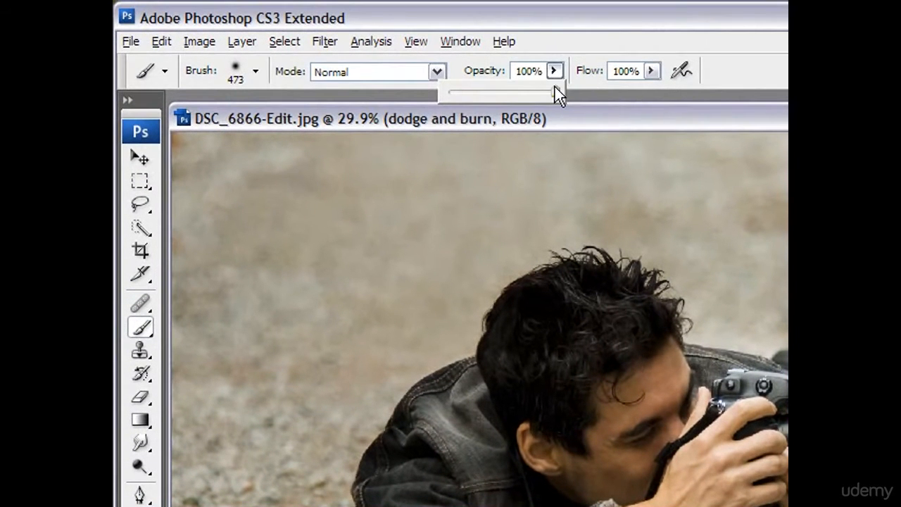
pyautogui.moveTo(464, 94); pyautogui.dragTo(461, 93)
pyautogui.click(508, 21)
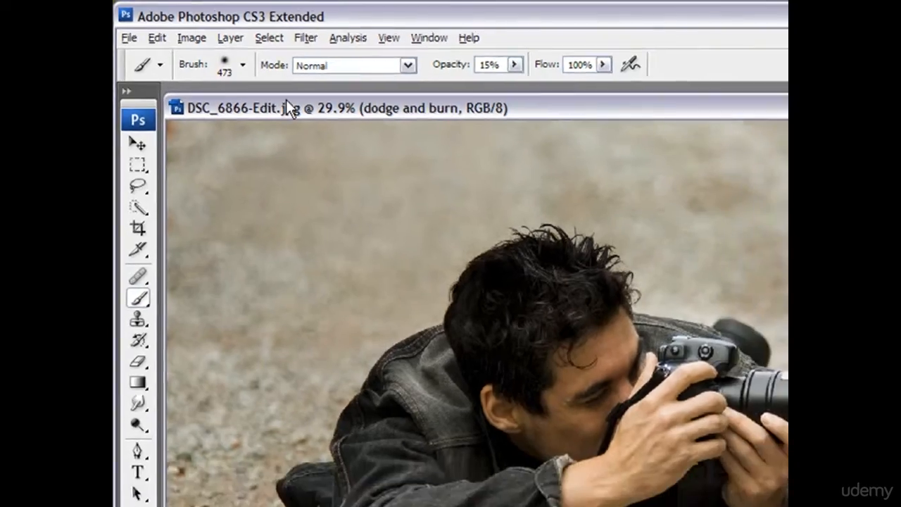
pyautogui.click(255, 71)
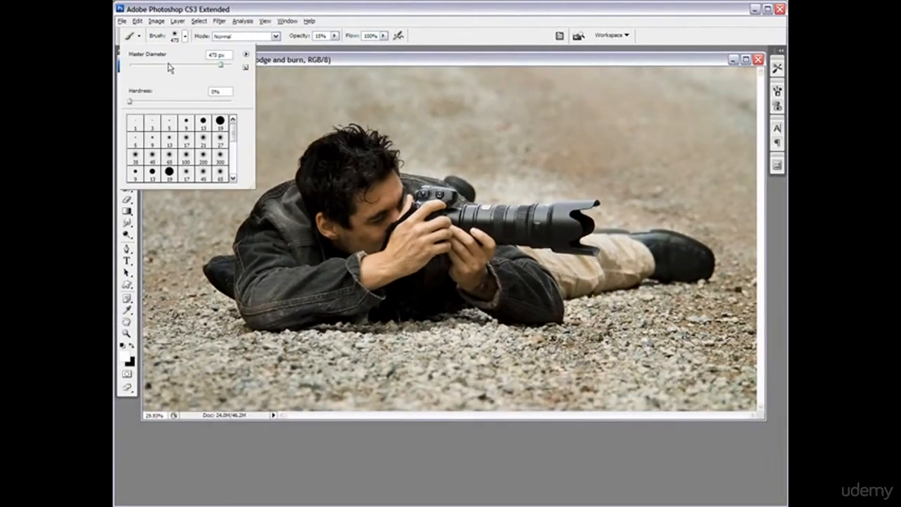
pyautogui.click(169, 65)
pyautogui.click(227, 8)
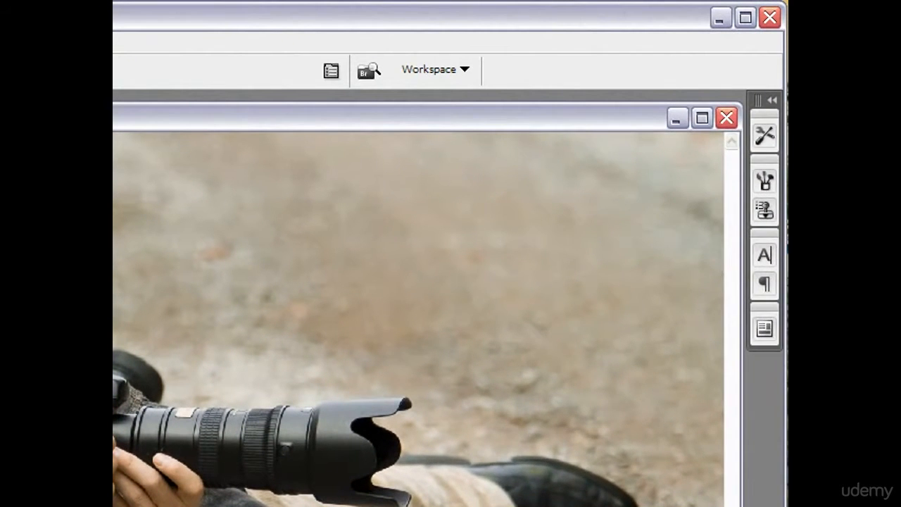
# - Toggle the visibility of the Background and dodge and burn layers to inspect the painted gray layer and compare before and after
pyautogui.moveTo(787, 63); pyautogui.dragTo(672, 62)
pyautogui.moveTo(609, 105); pyautogui.dragTo(648, 164)
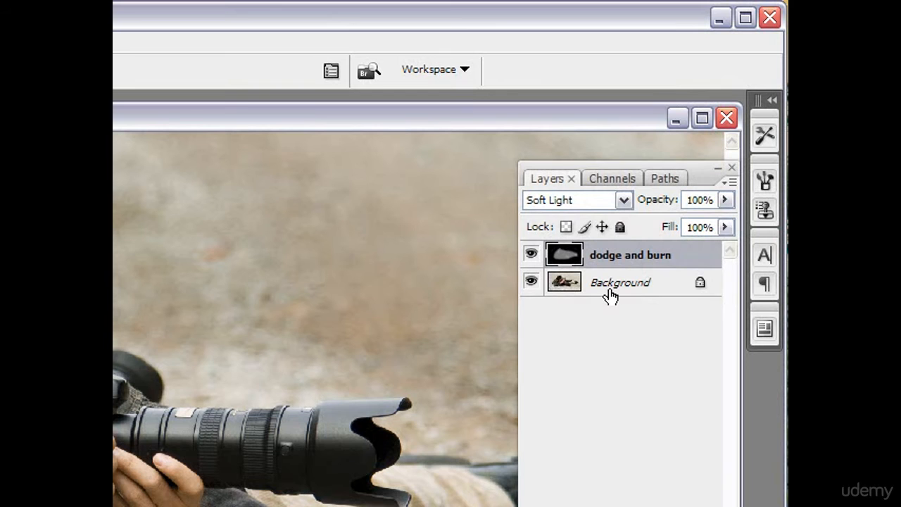
pyautogui.click(531, 282)
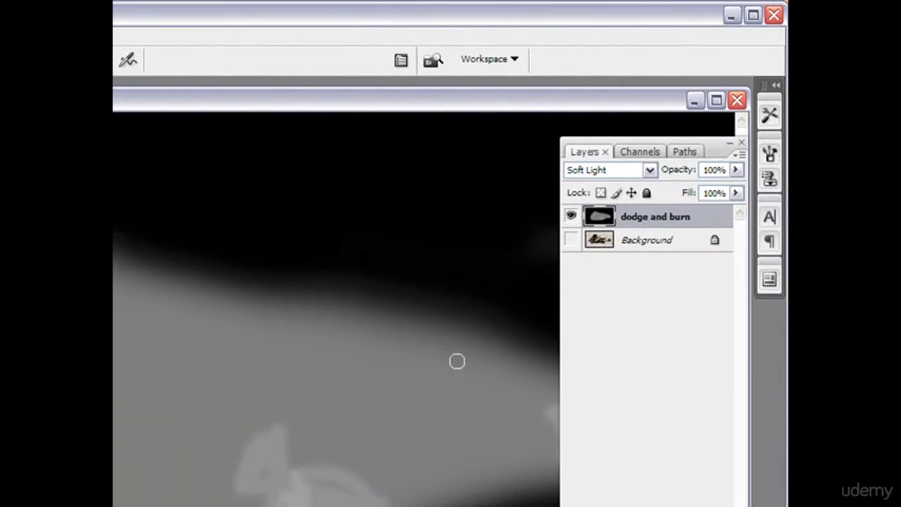
pyautogui.click(570, 240)
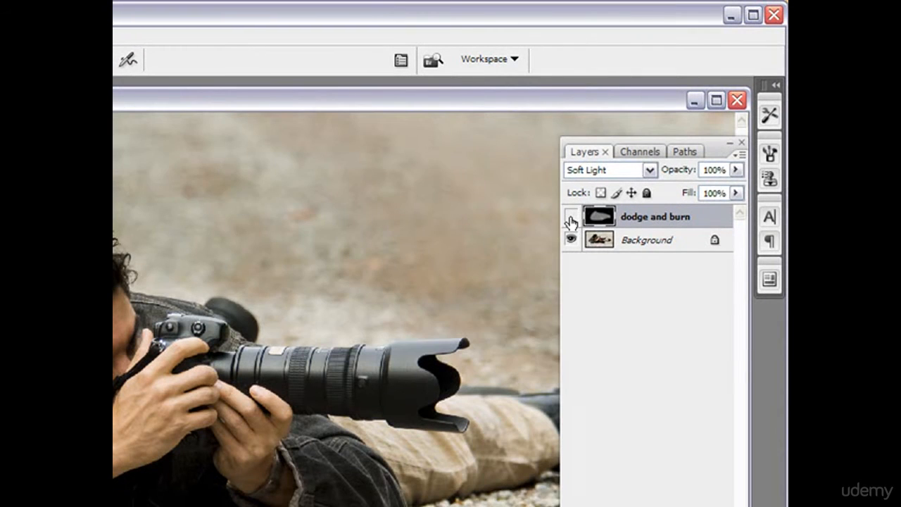
pyautogui.click(570, 216)
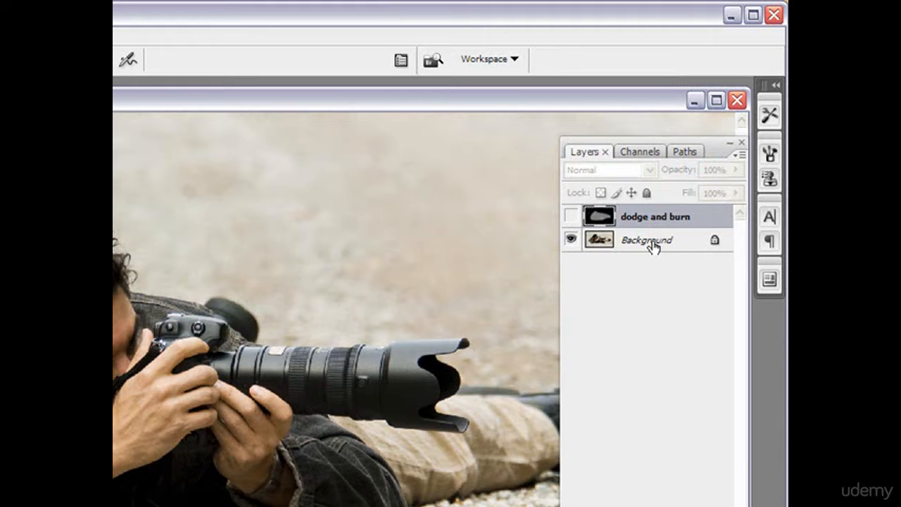
pyautogui.click(572, 217)
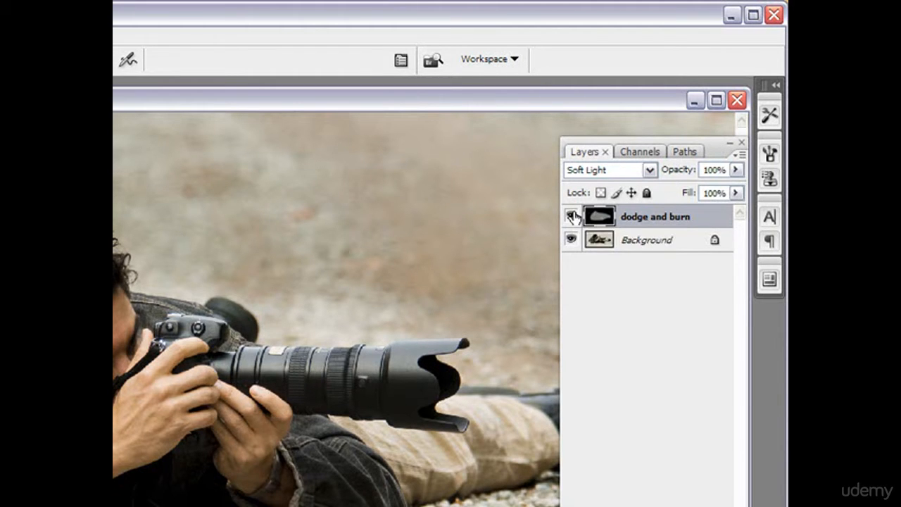
# - Duplicate the dodge and burn layer within the same document as "dodge and burn copy"
pyautogui.rightClick(682, 217)
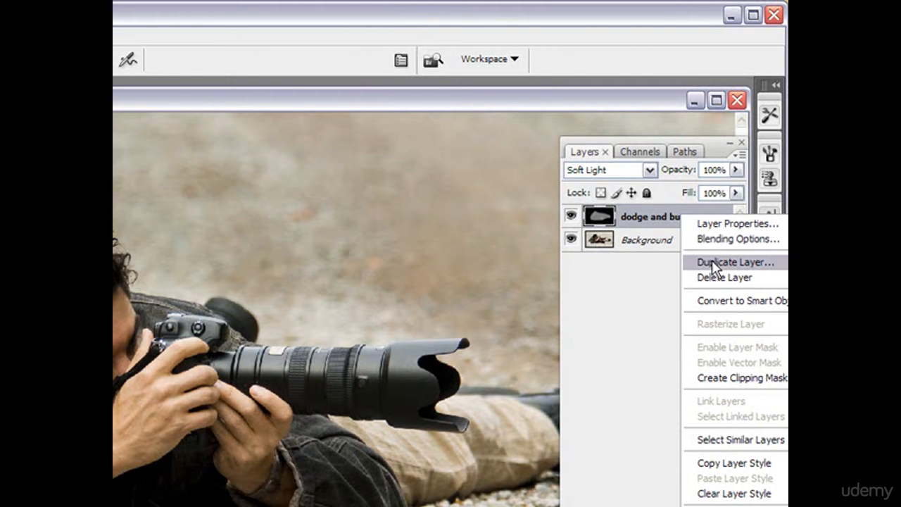
pyautogui.click(712, 262)
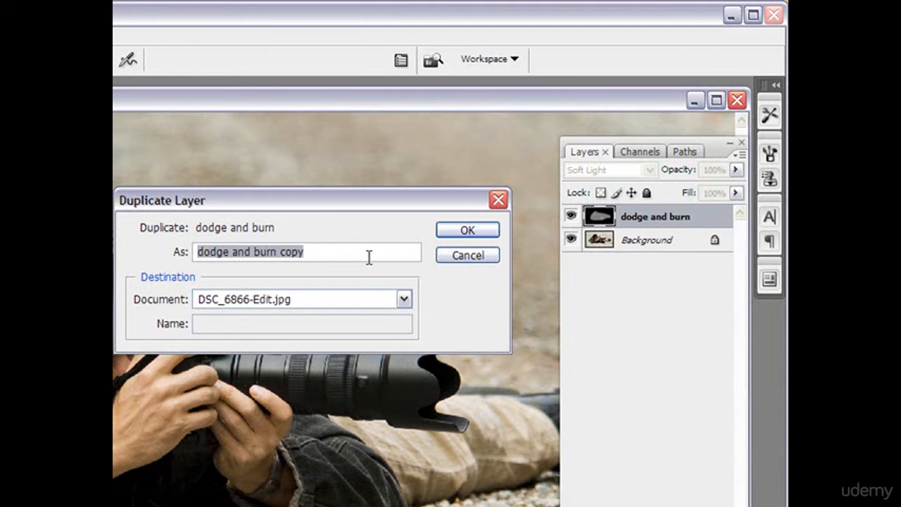
pyautogui.click(460, 232)
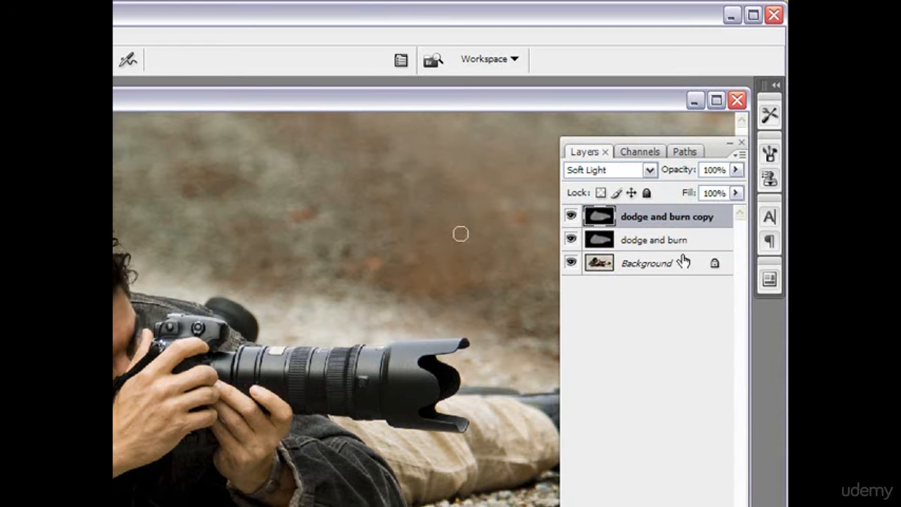
# - Lower the opacity of the dodge and burn copy layer, deselect it and hide it for comparison
pyautogui.click(735, 170)
pyautogui.moveTo(735, 190); pyautogui.dragTo(683, 195)
pyautogui.click(629, 336)
pyautogui.click(572, 218)
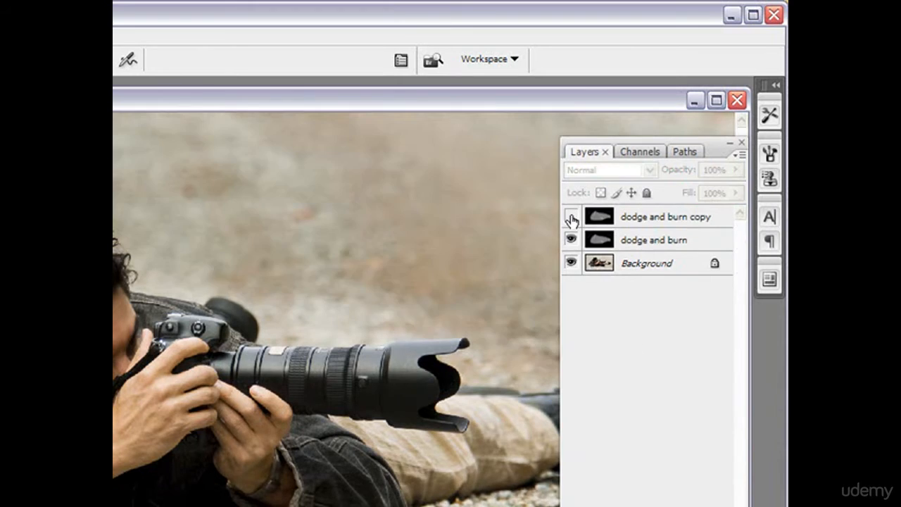
# - Show the dodge and burn copy layer again and delete it from the document
pyautogui.click(571, 218)
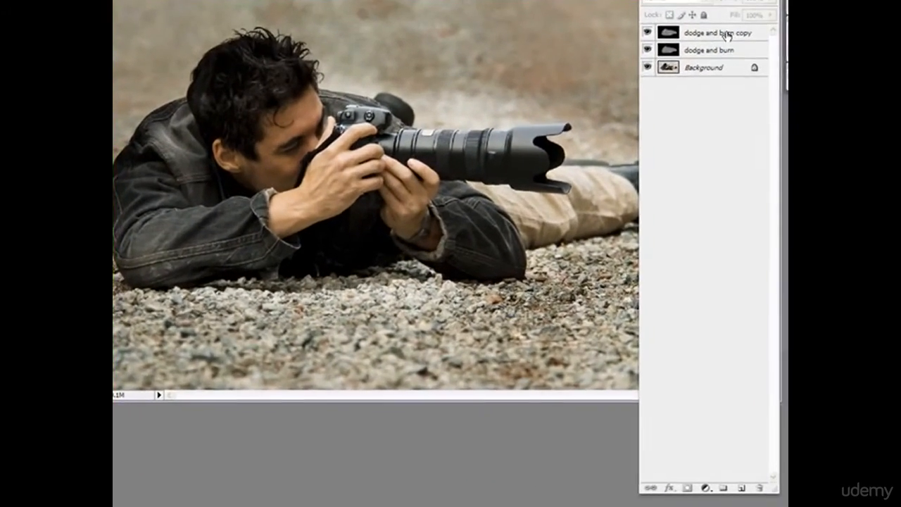
pyautogui.moveTo(728, 35)
pyautogui.mouseDown()
pyautogui.moveTo(718, 183)
pyautogui.moveTo(757, 485)
pyautogui.mouseUp()
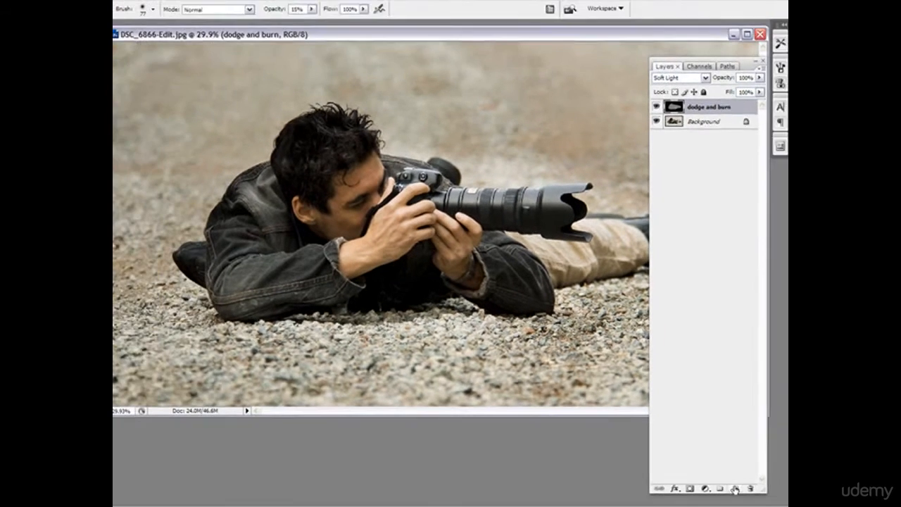
# - Create a new layer named "d and b 2" in Soft Light mode, filled with the neutral 50% gray
pyautogui.keyDown('alt'); pyautogui.click(739, 487); pyautogui.keyUp('alt')
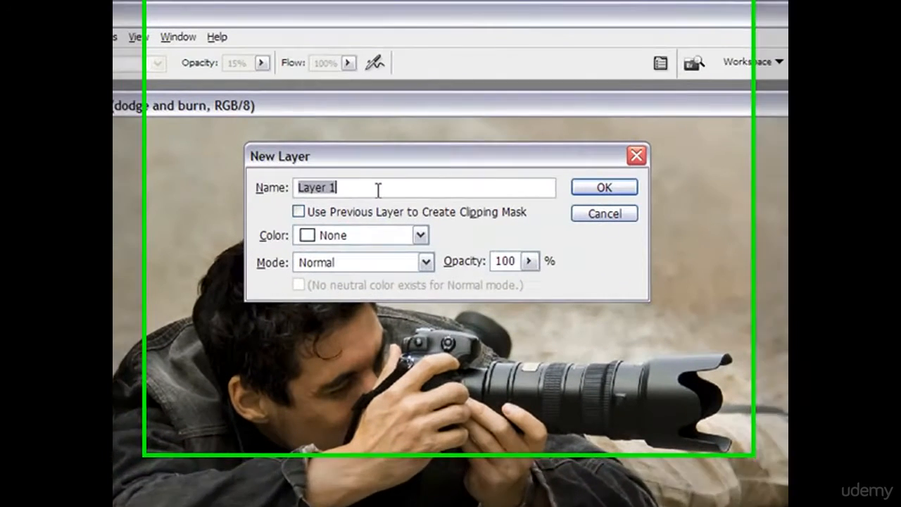
pyautogui.write('d an')
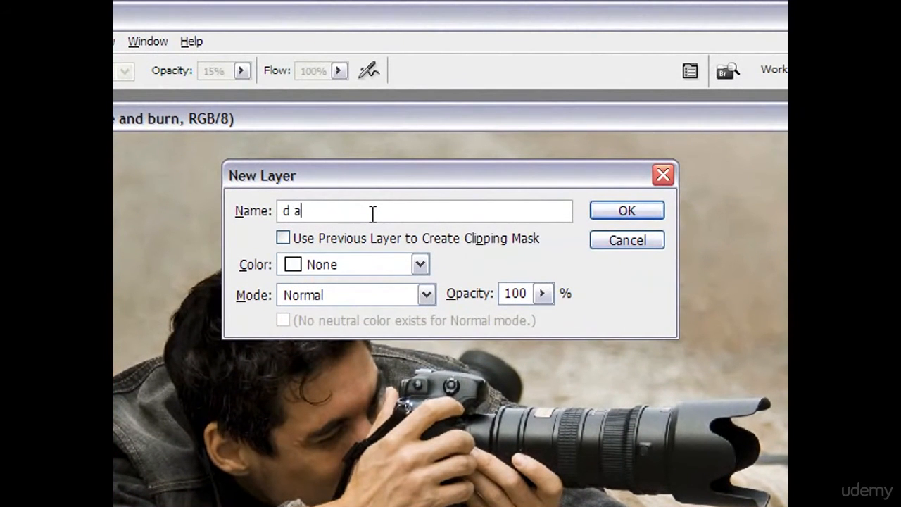
pyautogui.write('d b 2')
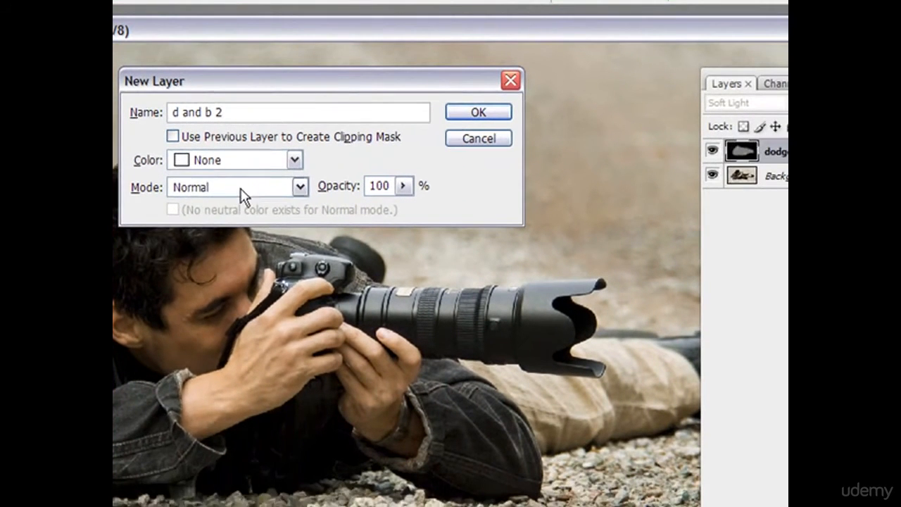
pyautogui.click(361, 301)
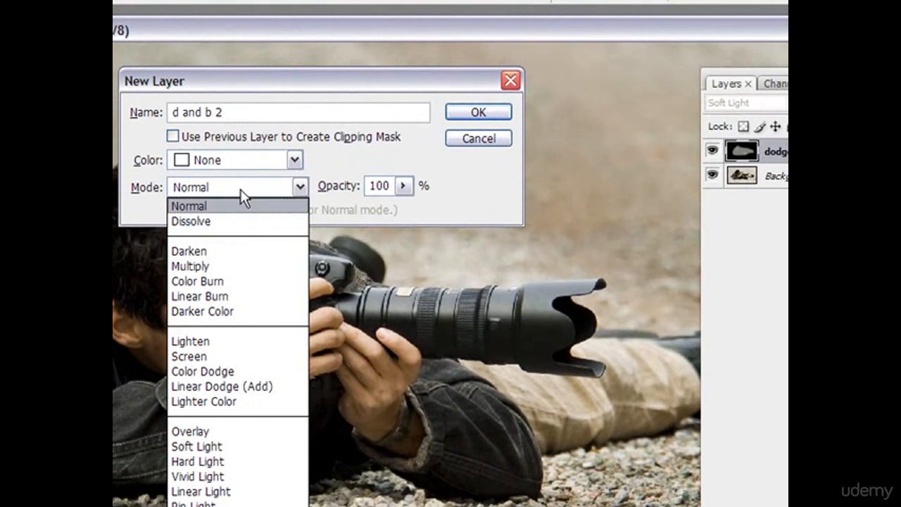
pyautogui.click(234, 446)
pyautogui.click(173, 210)
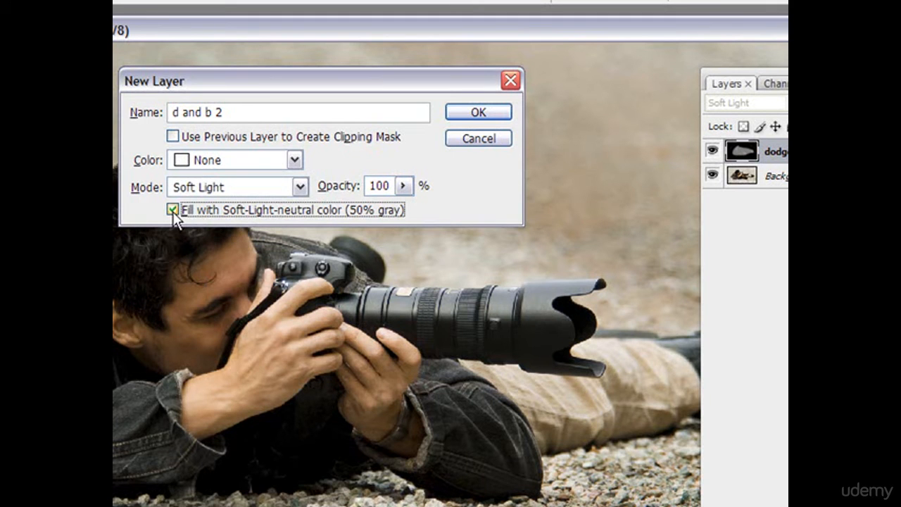
pyautogui.click(482, 113)
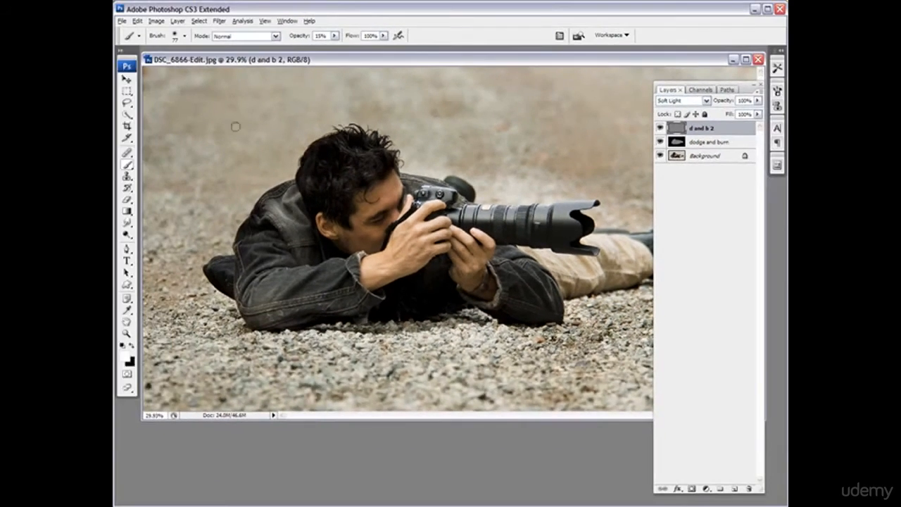
# - Burn the background along the photo's outer edges on the d and b 2 layer with a black 226 px brush at 64% opacity
pyautogui.click(132, 345)
pyautogui.click(185, 36)
pyautogui.click(210, 65)
pyautogui.click(255, 8)
pyautogui.click(335, 37)
pyautogui.click(361, 48)
pyautogui.moveTo(232, 79)
pyautogui.mouseDown()
pyautogui.moveTo(149, 113)
pyautogui.moveTo(141, 103)
pyautogui.moveTo(149, 89)
pyautogui.moveTo(214, 99)
pyautogui.mouseUp()
pyautogui.moveTo(517, 113)
pyautogui.mouseDown()
pyautogui.moveTo(345, 74)
pyautogui.moveTo(146, 166)
pyautogui.moveTo(128, 153)
pyautogui.moveTo(142, 396)
pyautogui.moveTo(169, 270)
pyautogui.moveTo(231, 408)
pyautogui.moveTo(174, 342)
pyautogui.mouseUp()
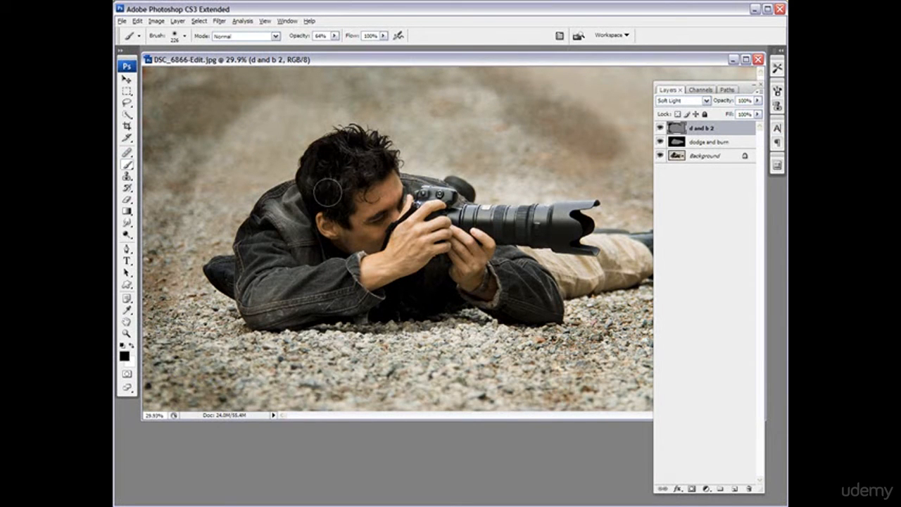